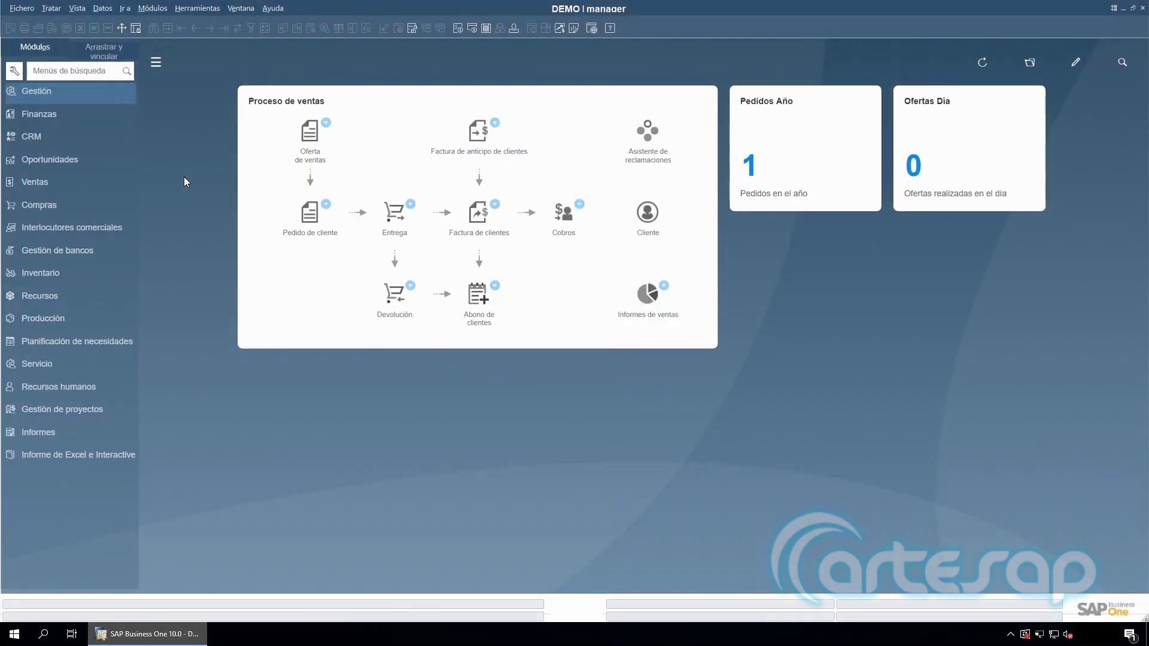
# Open the selection criteria of the Diario de documentos report, found under Finanzas in the financial reports.
pyautogui.click(81, 114)
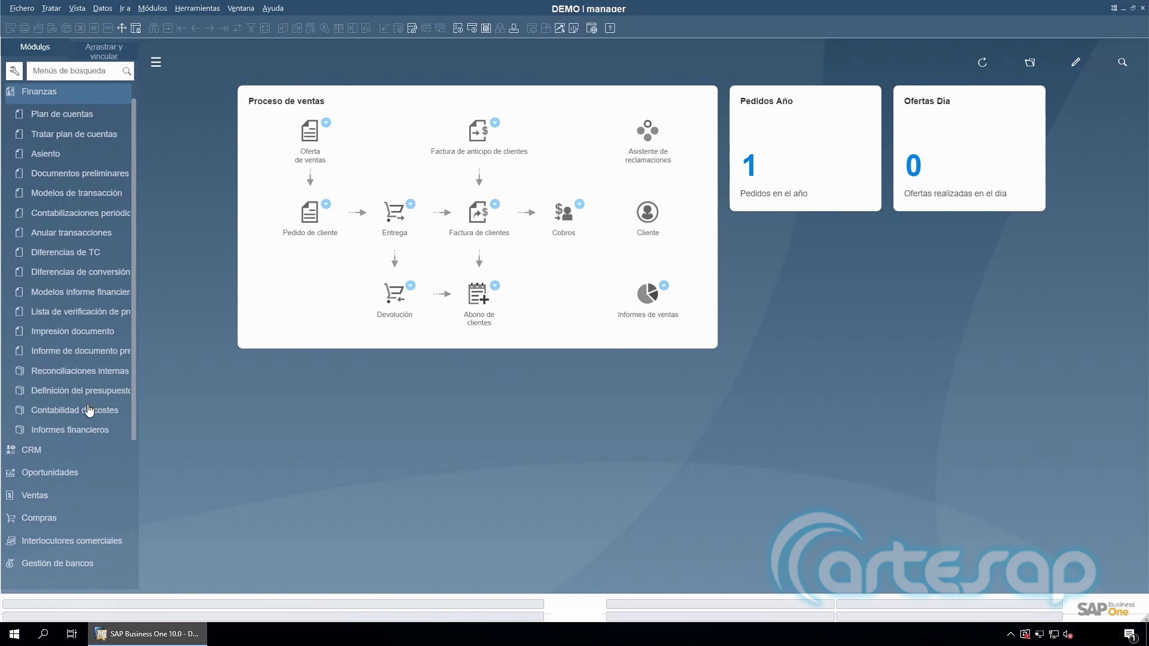
pyautogui.click(94, 429)
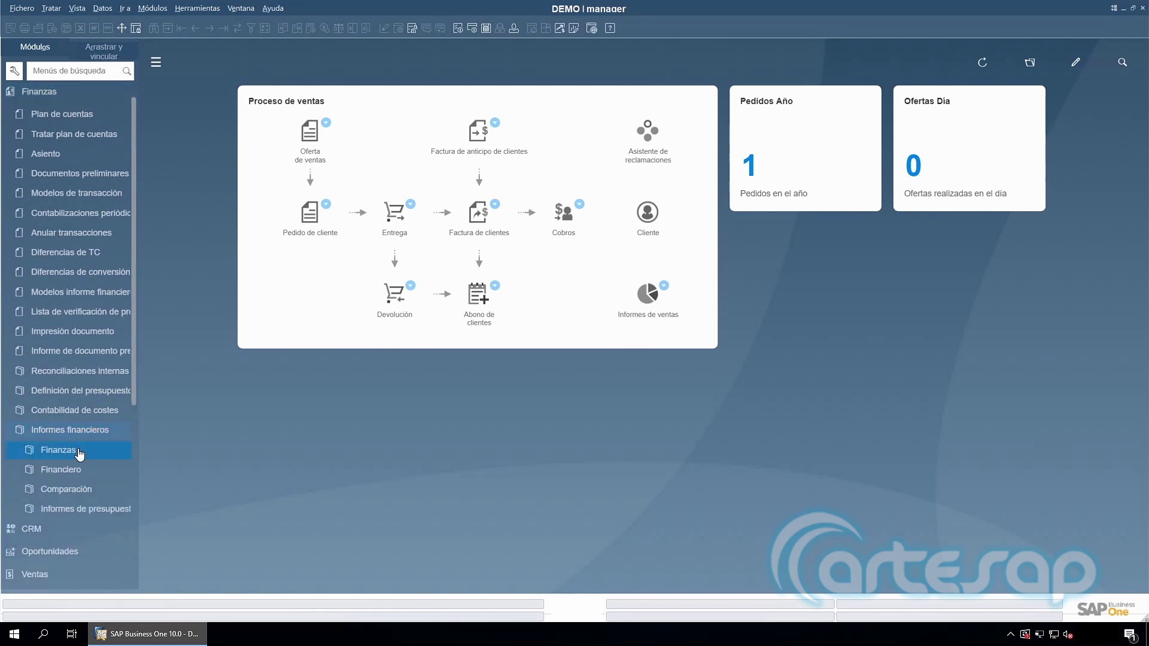
pyautogui.click(79, 452)
pyautogui.scroll(-3, 136, 414)
pyautogui.click(121, 451)
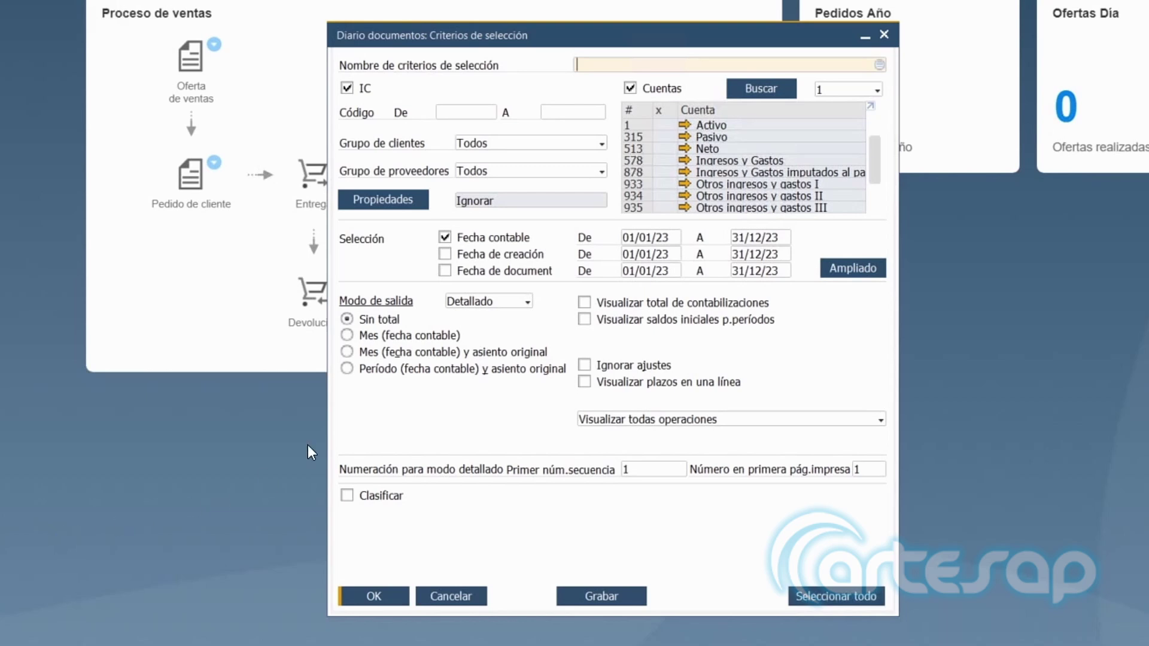
# Include all accounts, set the Fecha contable range from 01/01/22 to 30/06/22, and run the document journal.
pyautogui.click(661, 112)
pyautogui.click(658, 239)
pyautogui.write('01/01/')
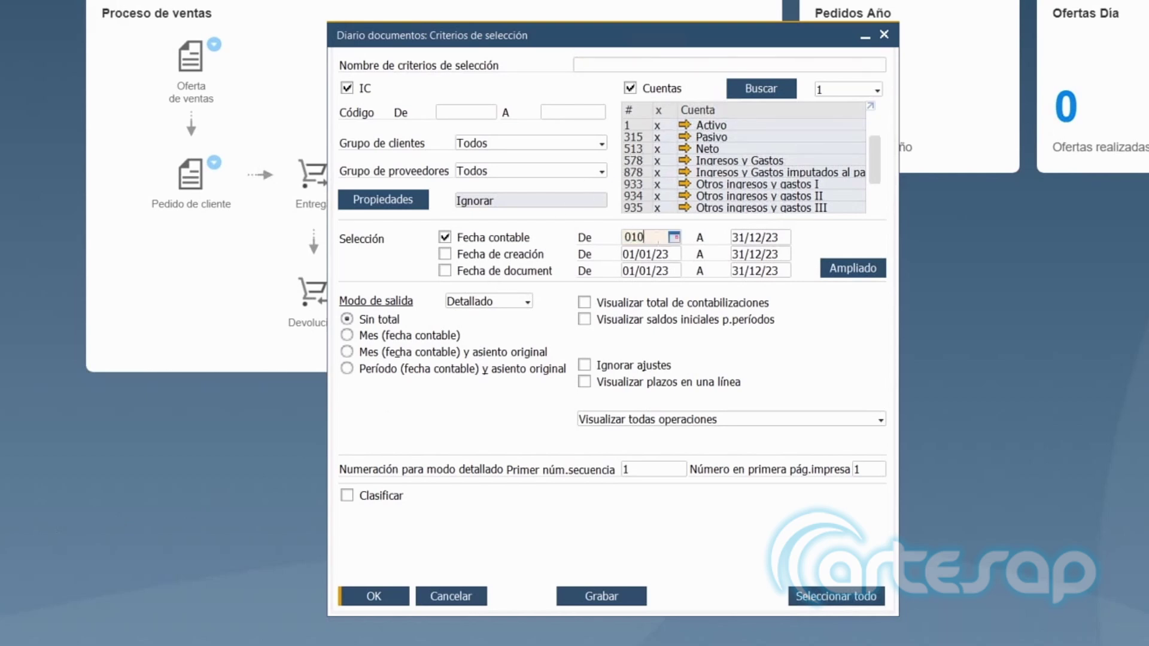
pyautogui.write('22')
pyautogui.press('Tab')
pyautogui.write('30/06/22')
pyautogui.press('Tab')
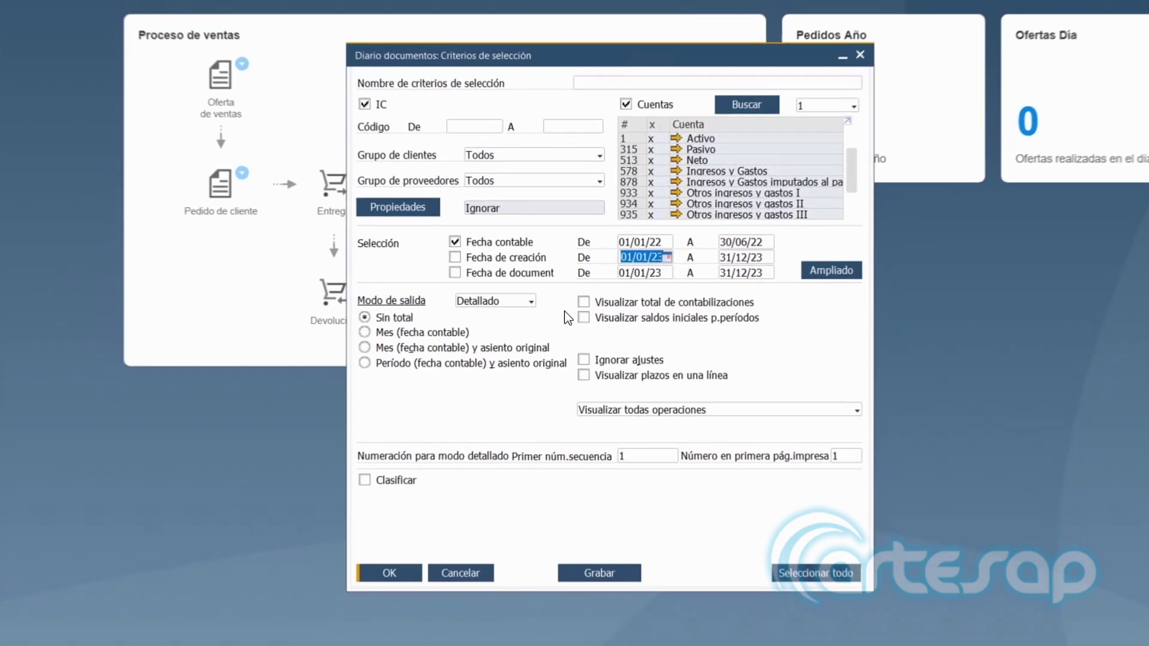
pyautogui.click(400, 575)
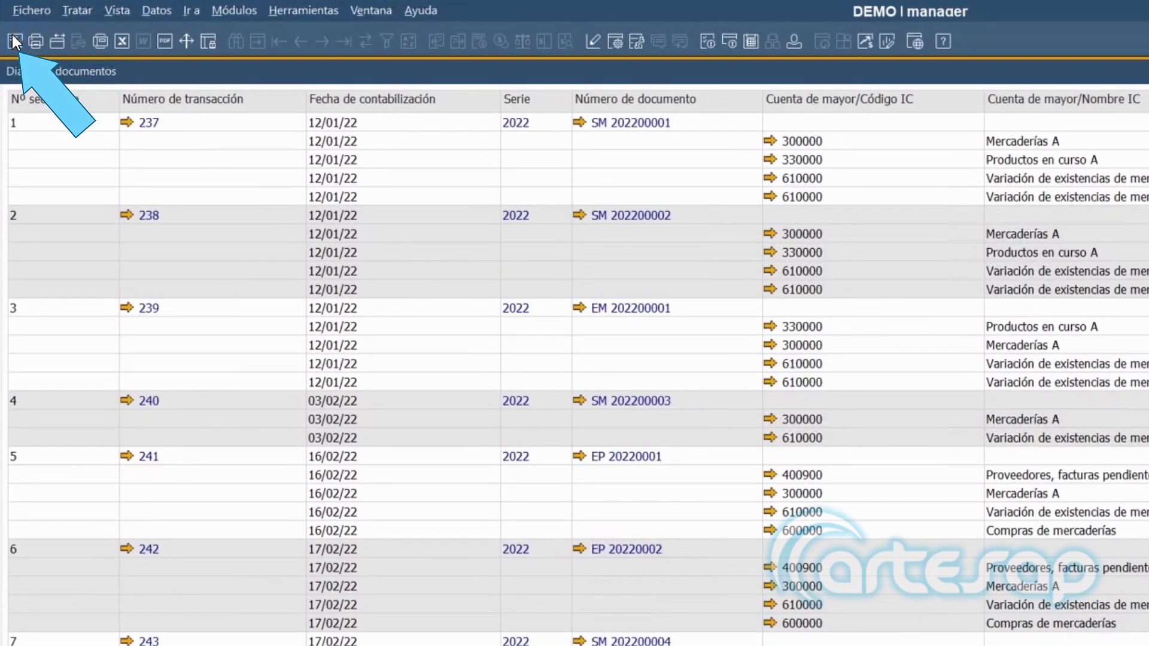
# Preview the printed journal through to its last page, then close the preview and return to the selection criteria.
pyautogui.click(15, 40)
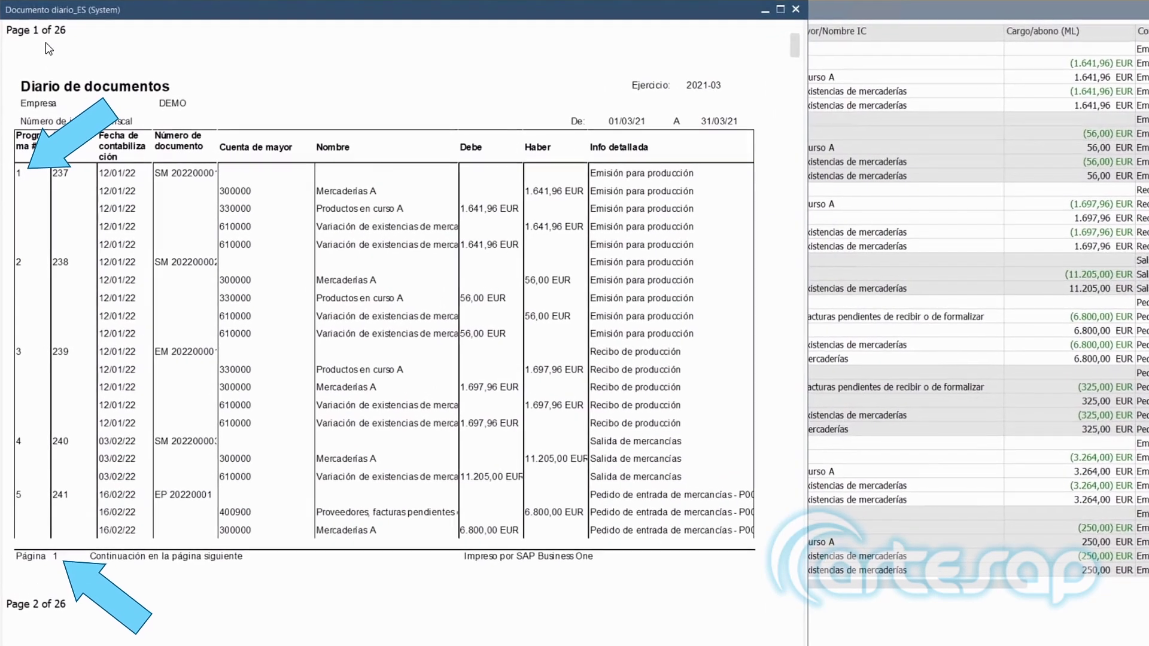
pyautogui.scroll(-3, 789, 92)
pyautogui.moveTo(796, 48); pyautogui.dragTo(795, 635)
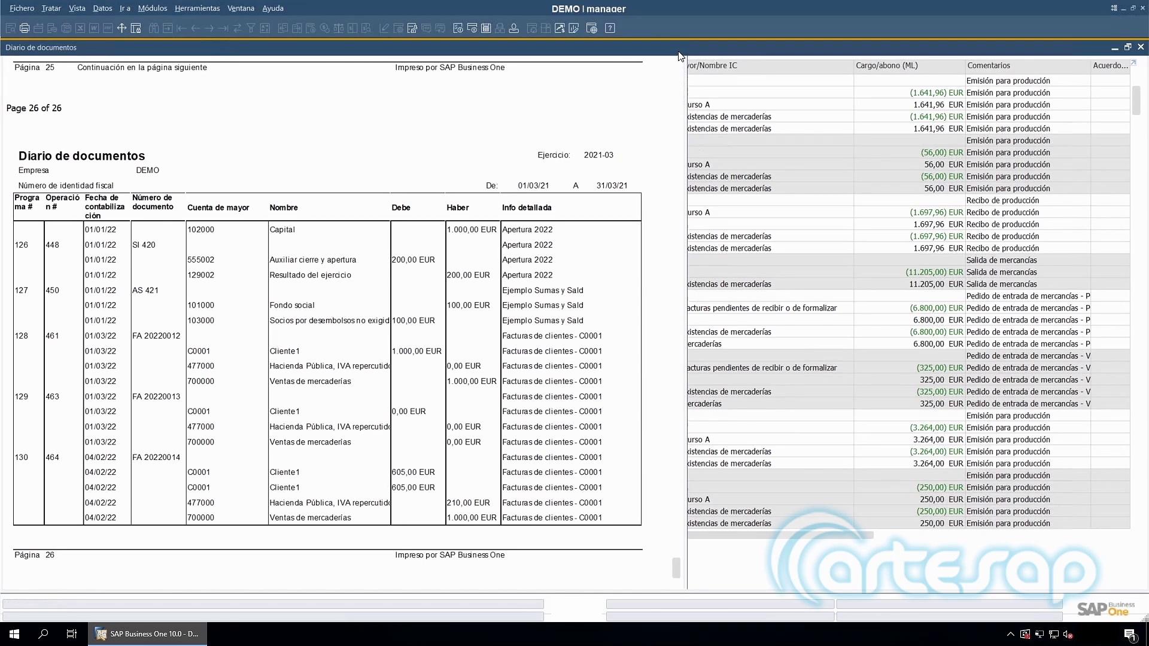
pyautogui.click(677, 47)
pyautogui.click(16, 572)
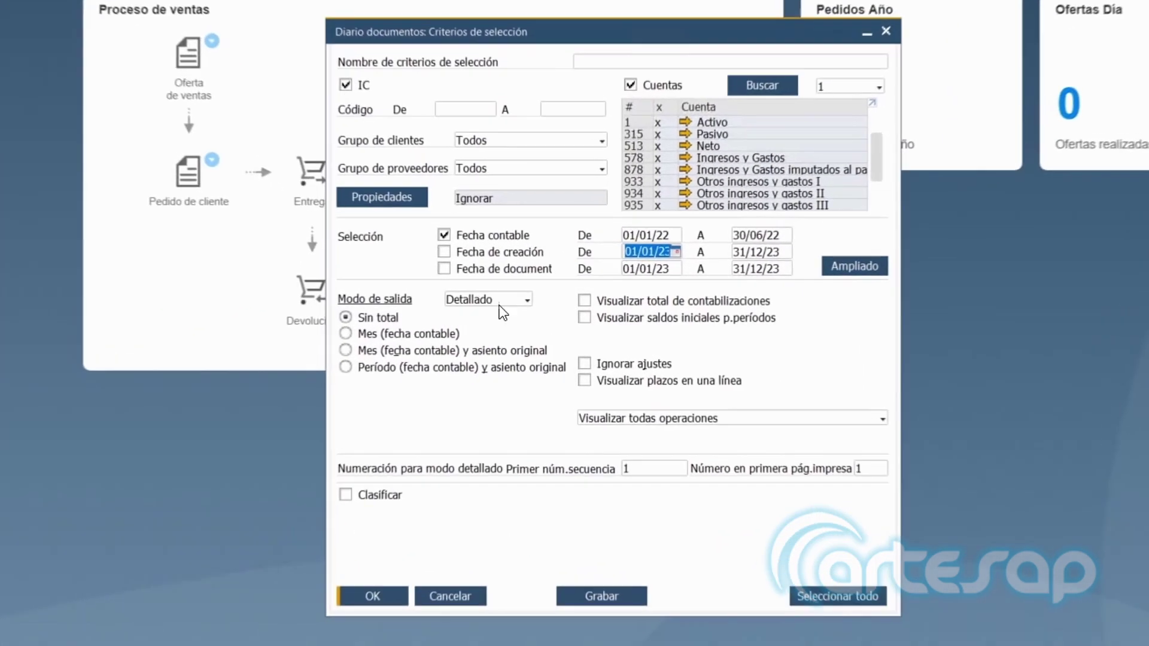
# Set the Fecha contable range from 01/07/22 to 31/12/22.
pyautogui.click(638, 234)
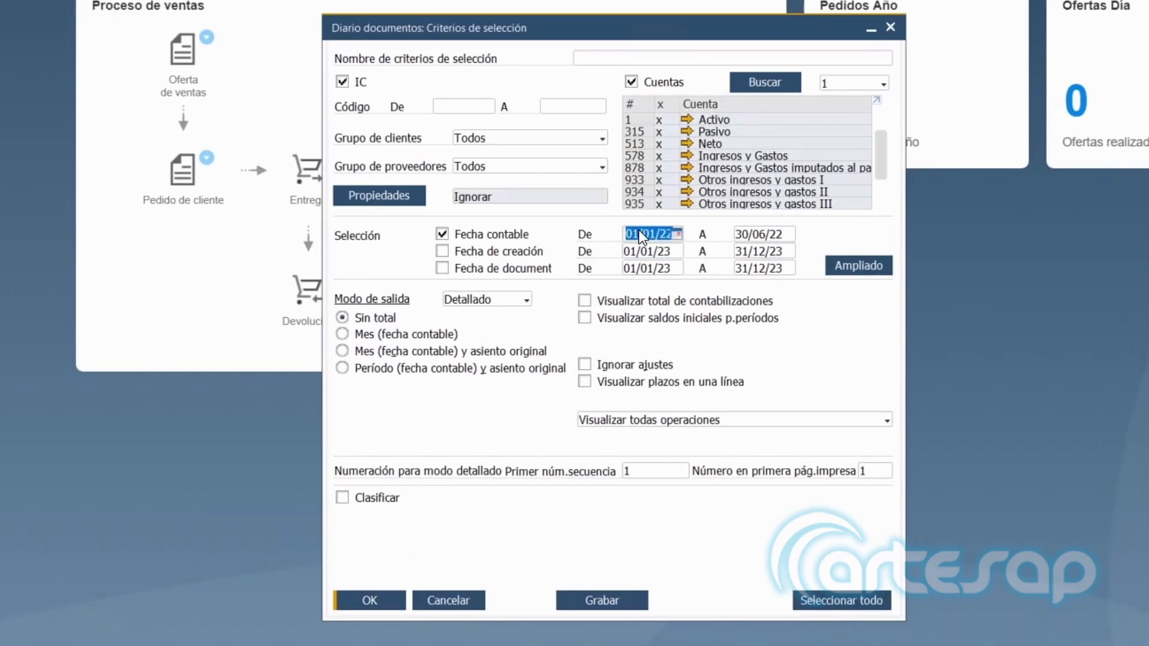
pyautogui.write('010722')
pyautogui.press('Tab')
pyautogui.write('31/1')
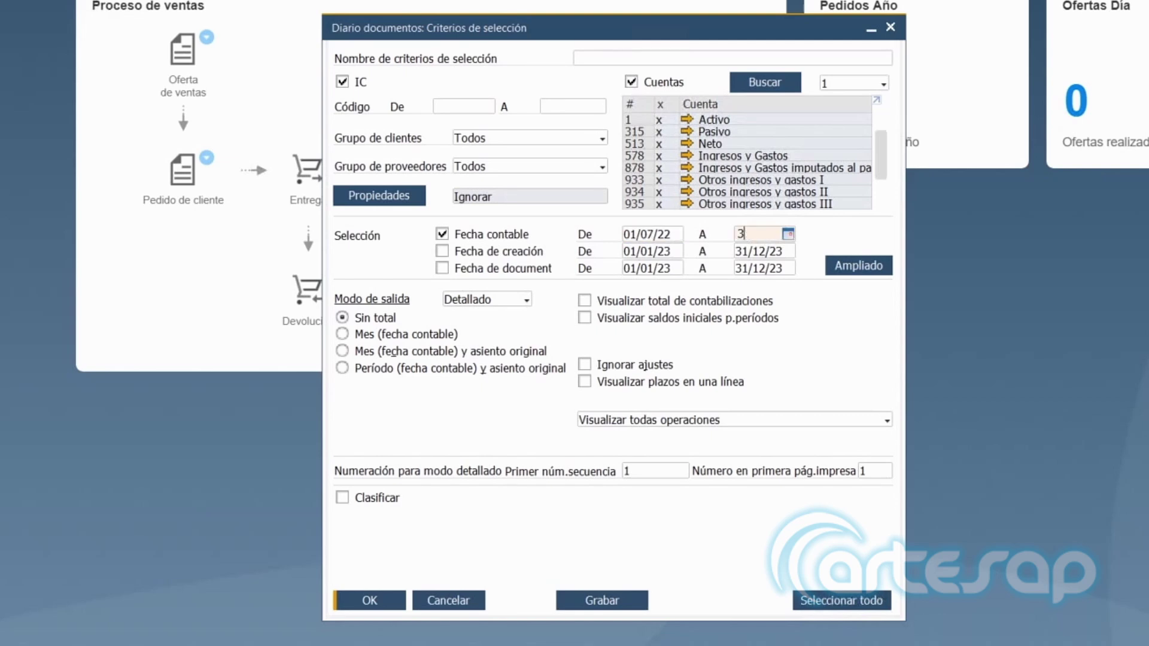
pyautogui.write('2/22')
pyautogui.press('Tab')
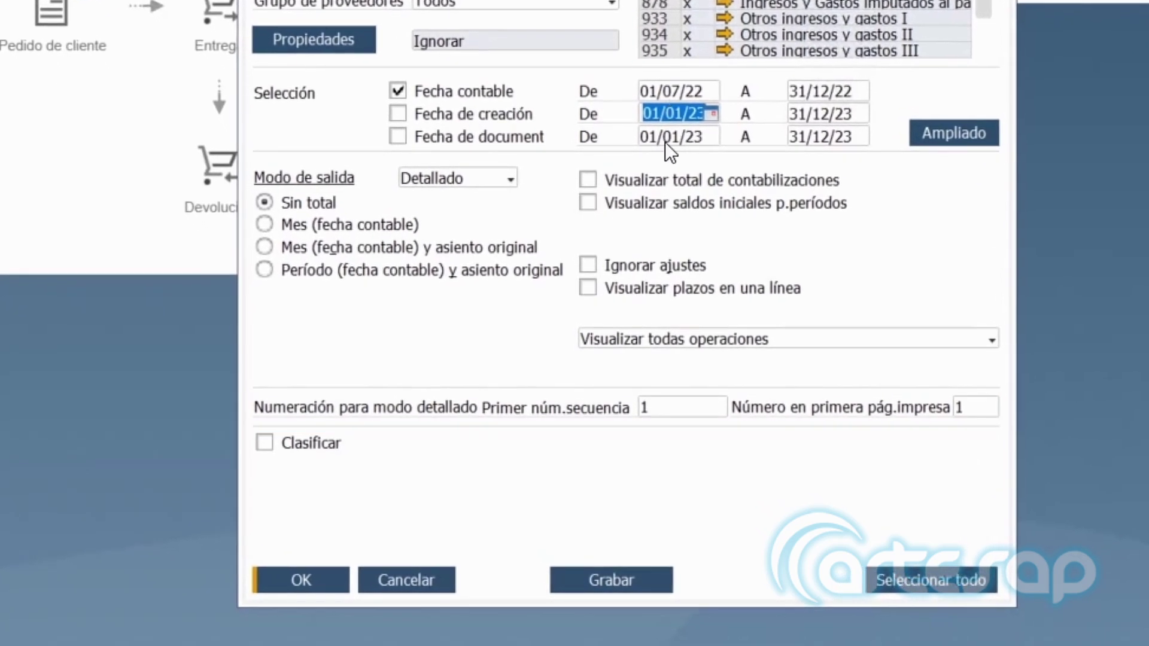
# Set the first sequence number to 131 and the first printed page number to 27, then run the journal and preview its printout.
pyautogui.click(662, 410)
pyautogui.write('131')
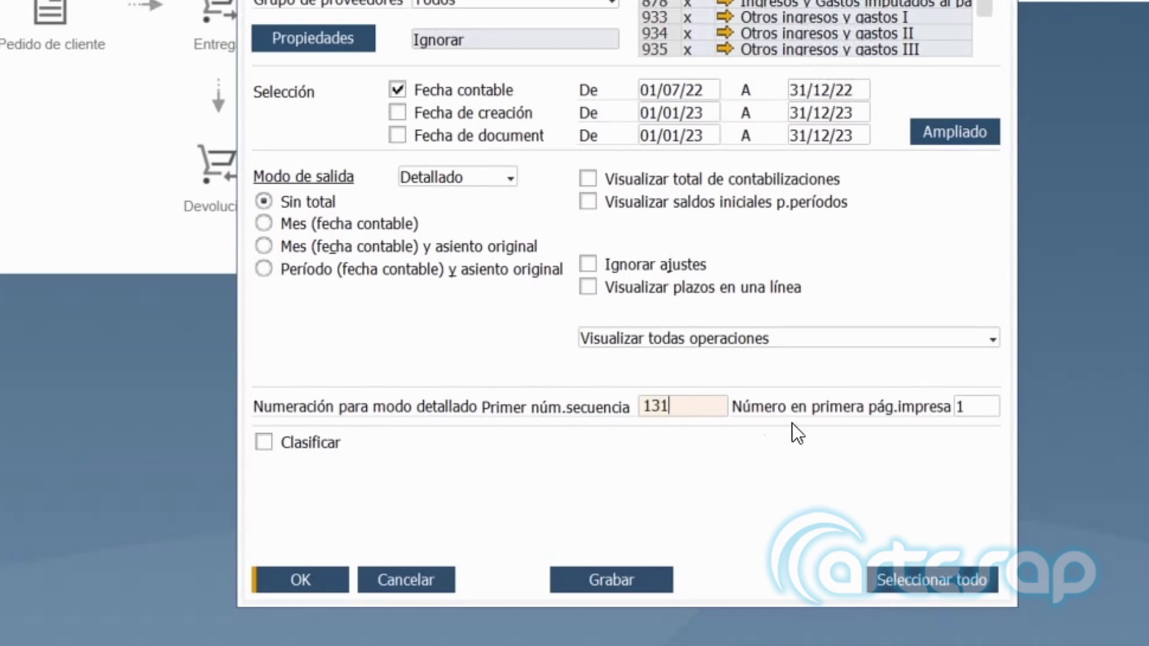
pyautogui.click(965, 412)
pyautogui.write('27')
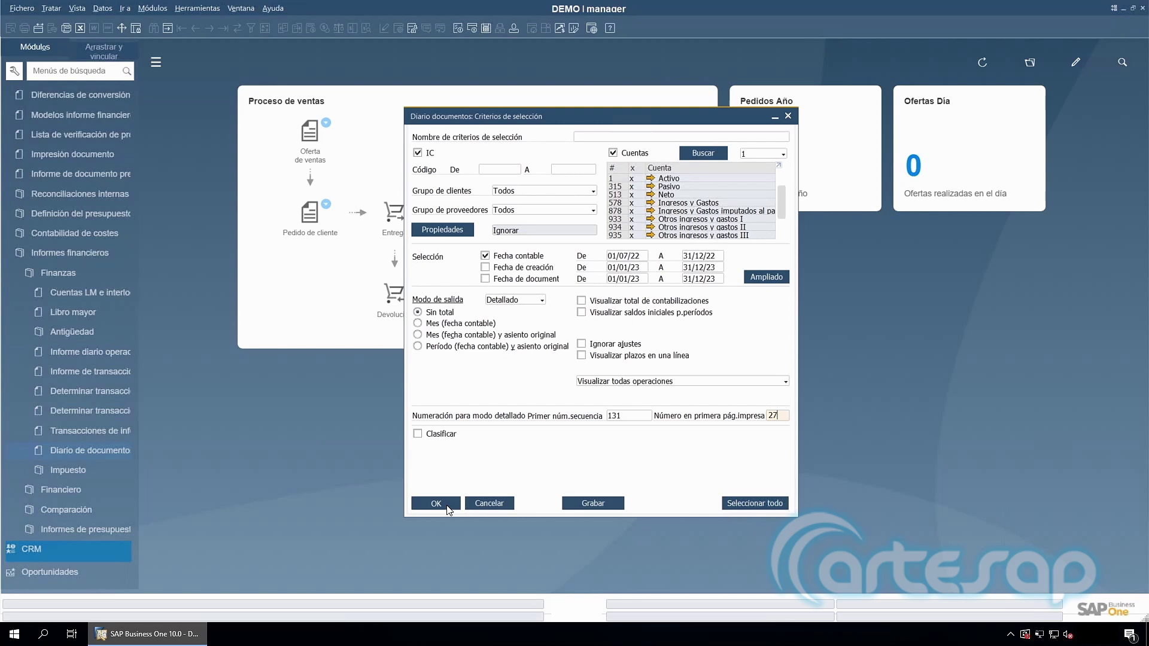
pyautogui.click(447, 505)
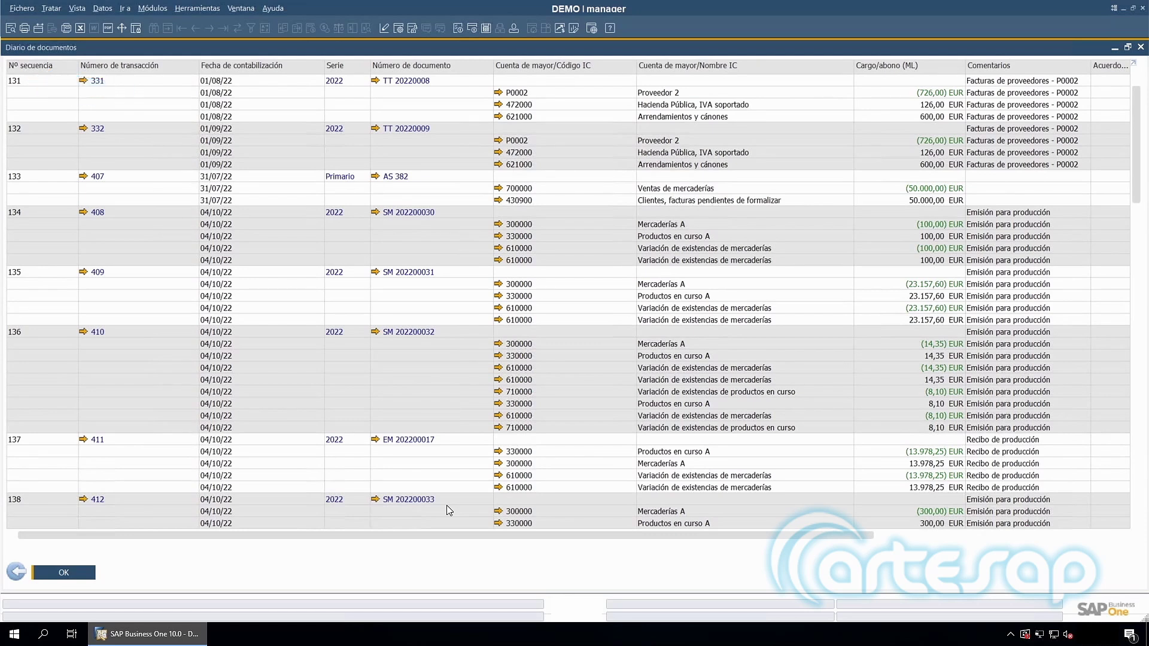
pyautogui.click(10, 30)
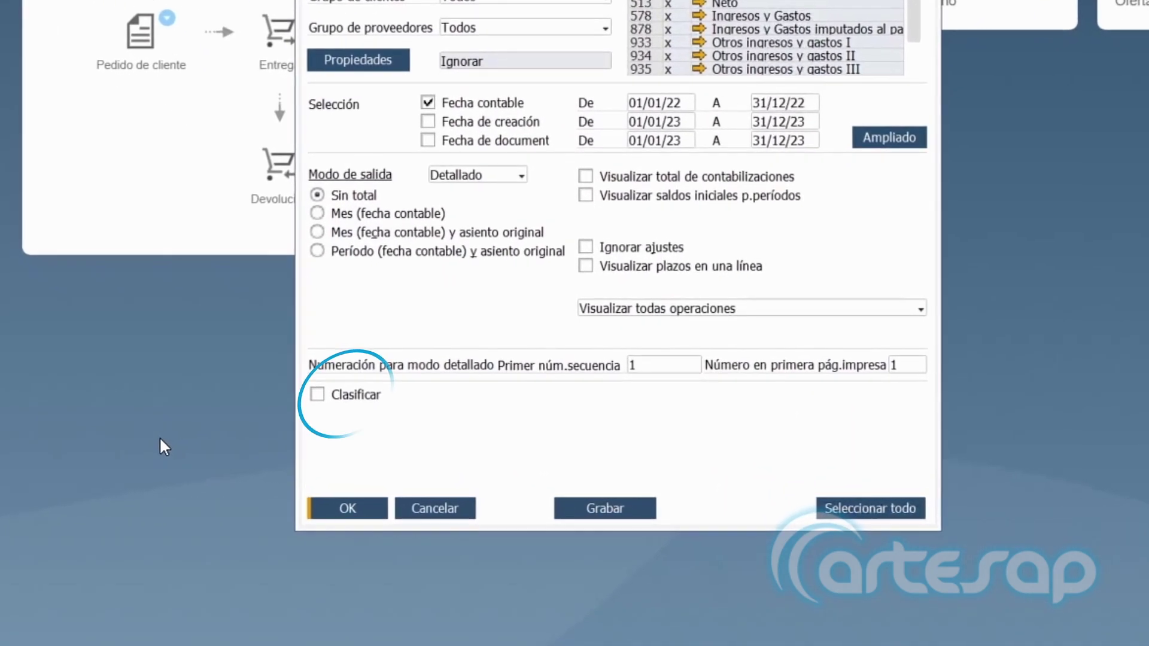
# Enable Clasificar with Fecha de contabilización as the first sort field, then run the journal and check the order of its entries.
pyautogui.click(317, 395)
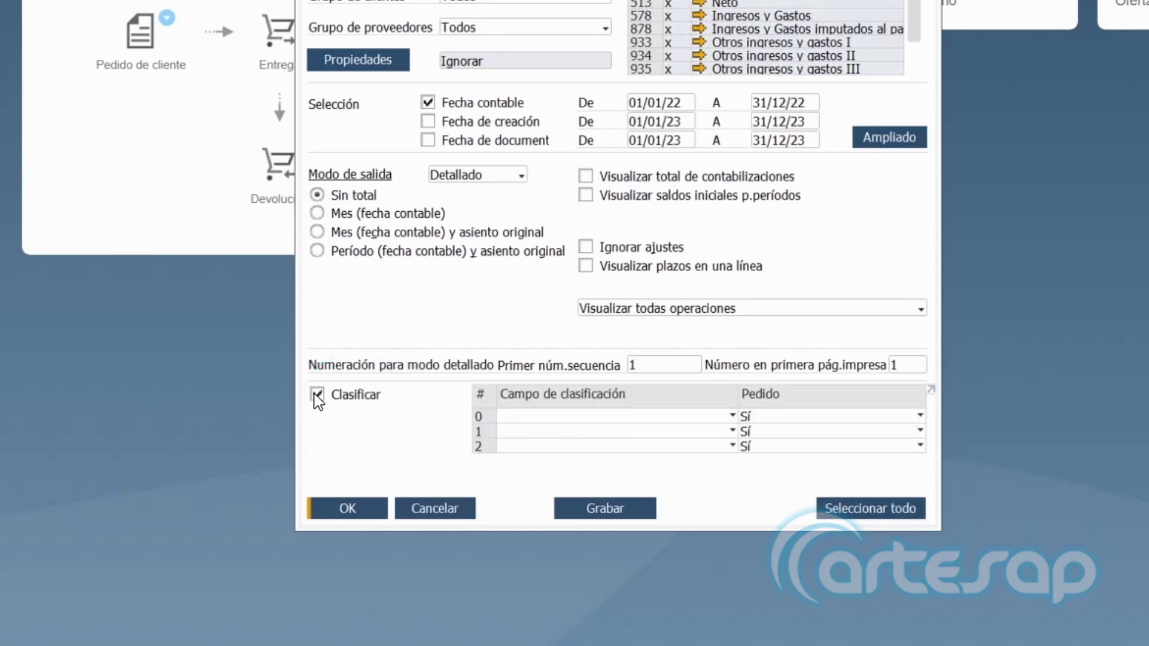
pyautogui.click(531, 418)
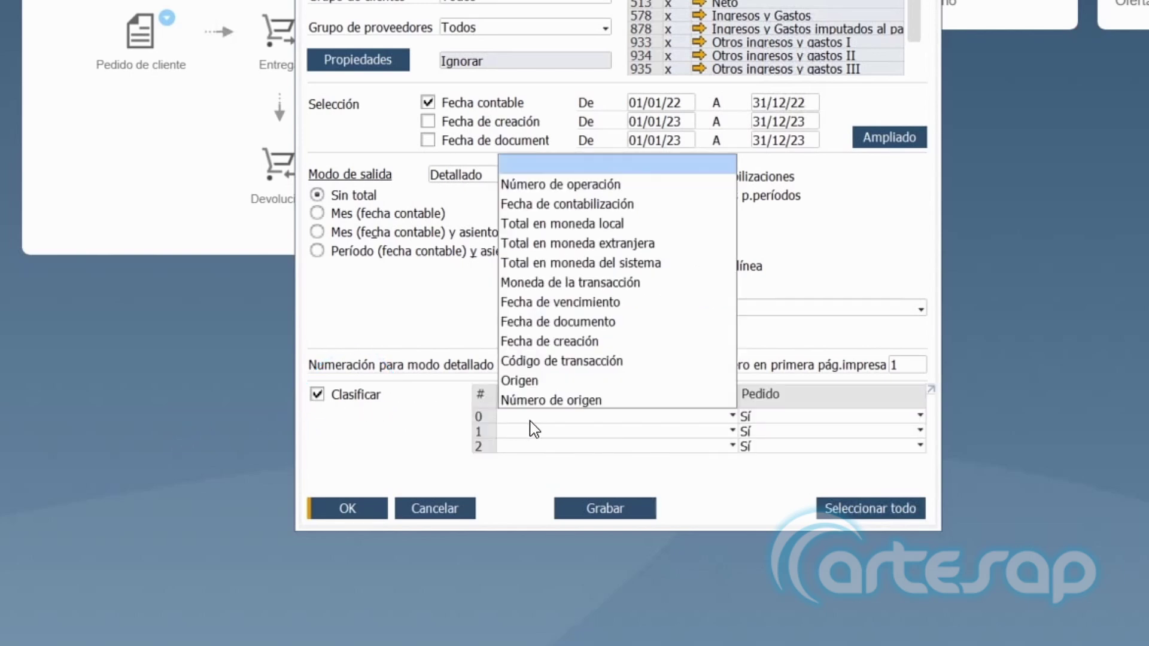
pyautogui.click(596, 204)
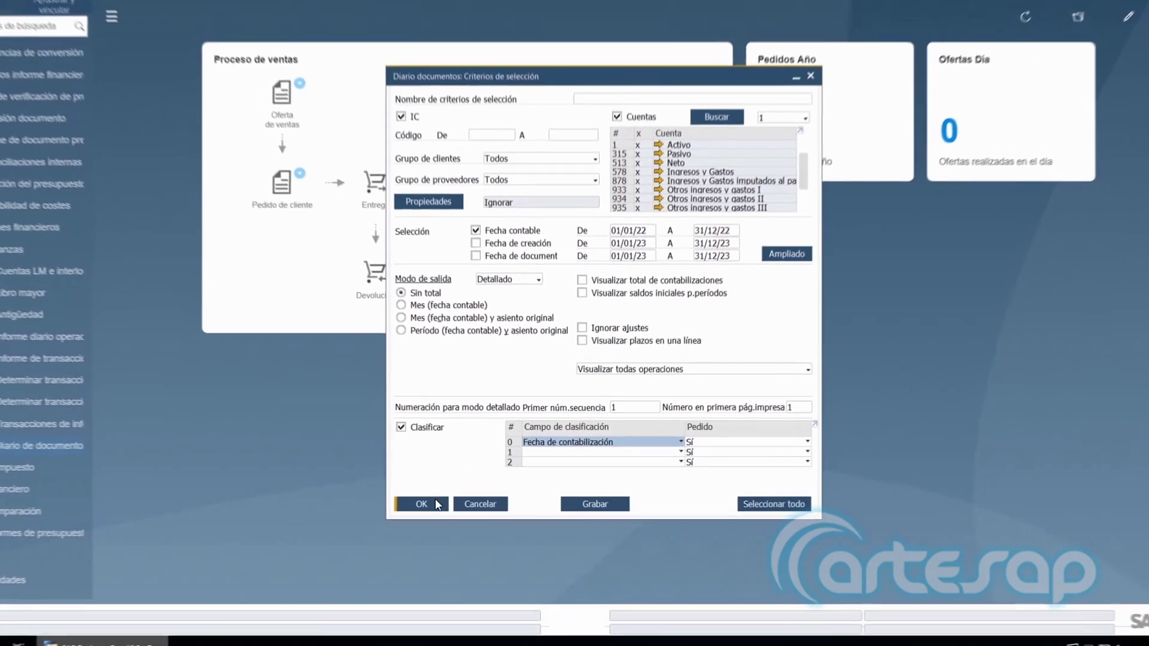
pyautogui.click(390, 507)
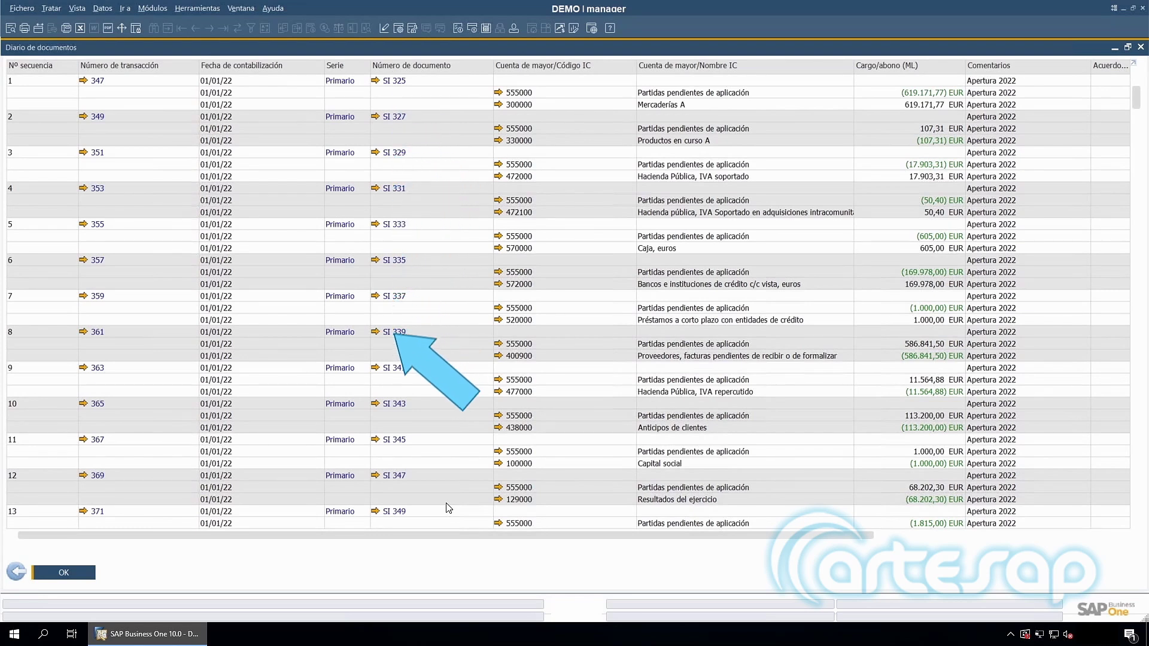
pyautogui.scroll(-17, 449, 508)
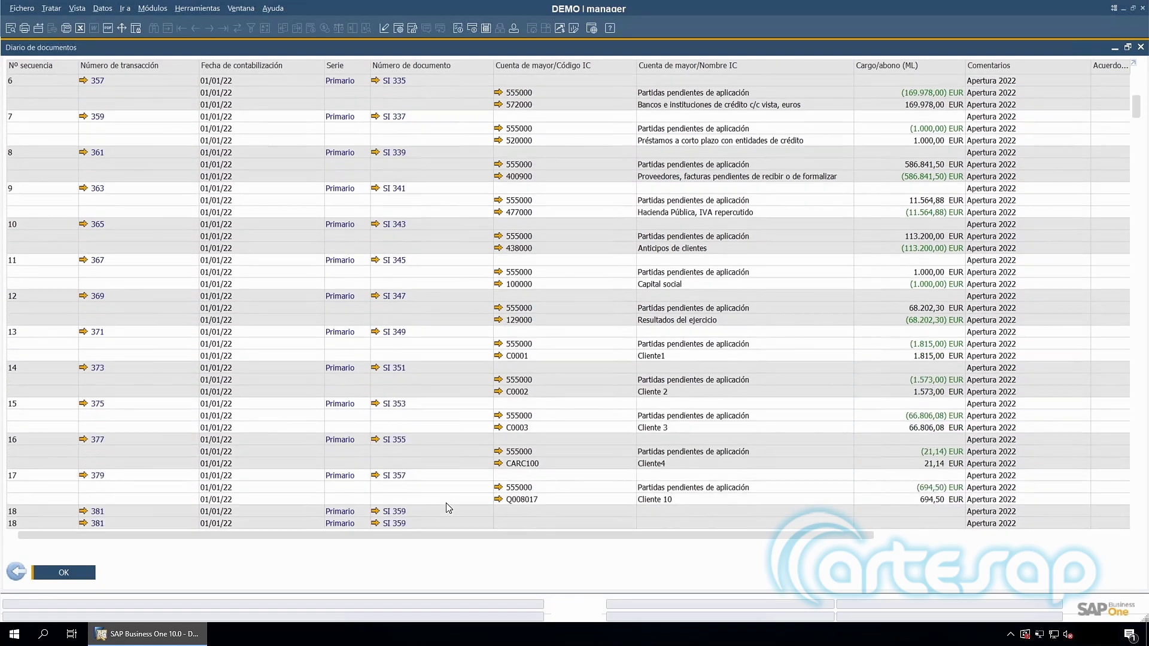
pyautogui.scroll(-12, 449, 508)
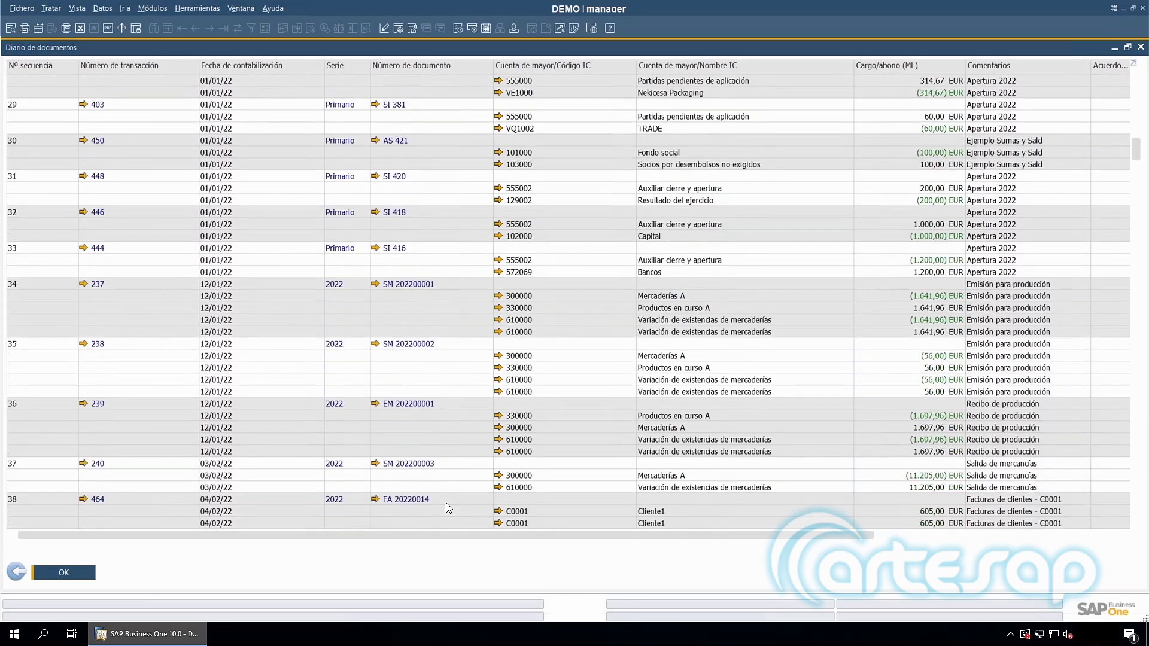
pyautogui.scroll(-1, 449, 508)
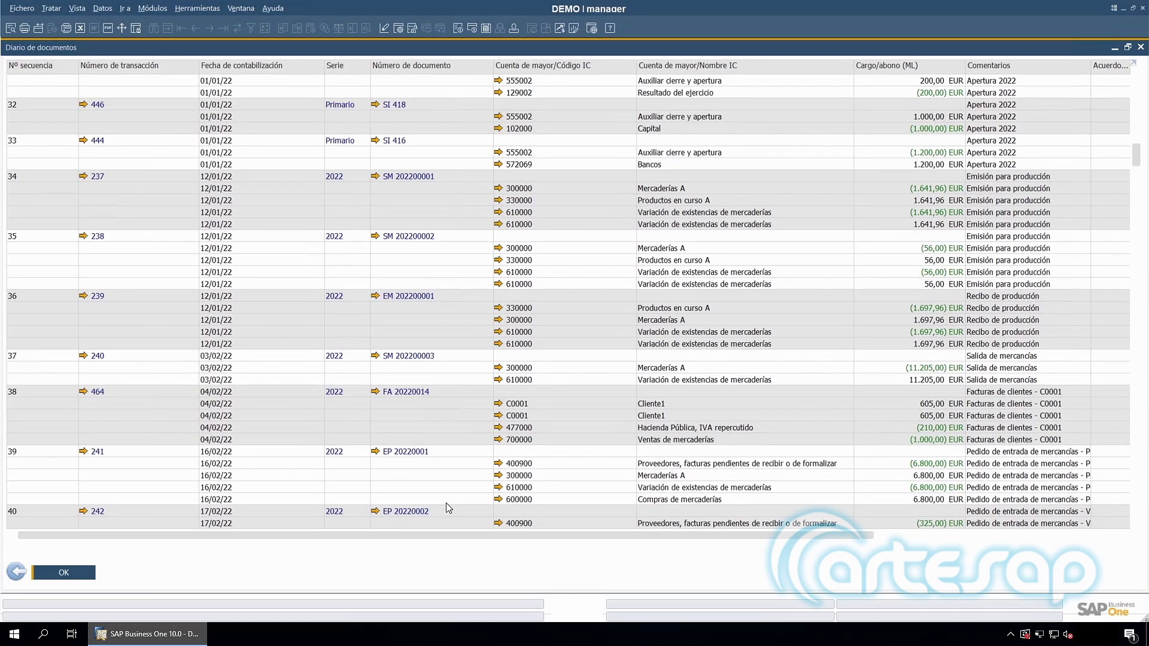
# Return to the selection criteria and enable Visualizar plazos en una línea.
pyautogui.click(10, 574)
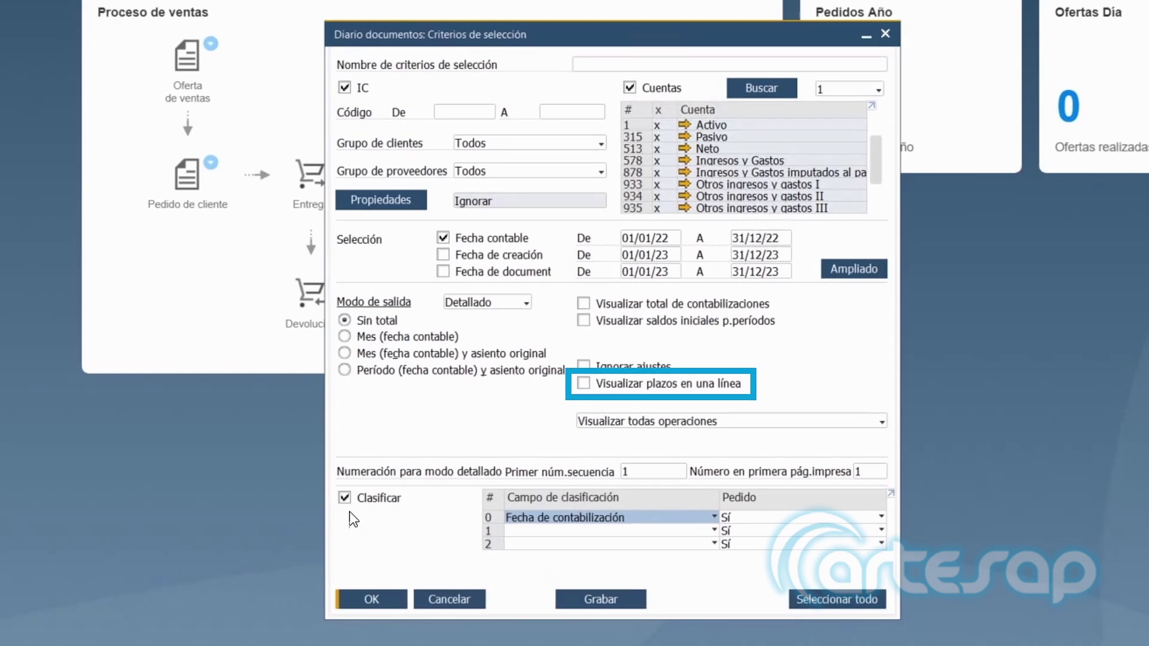
pyautogui.click(584, 384)
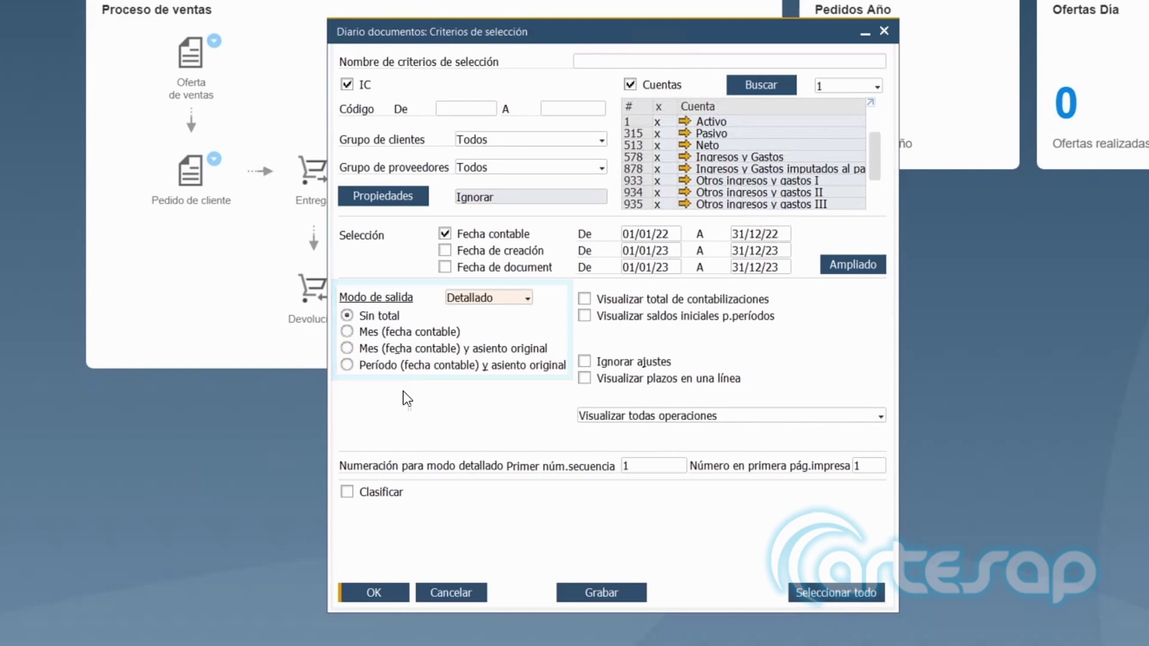
# Run the journal in Detallado mode grouped by Mes (fecha contable) y asiento original, and examine its subtotals.
pyautogui.click(526, 297)
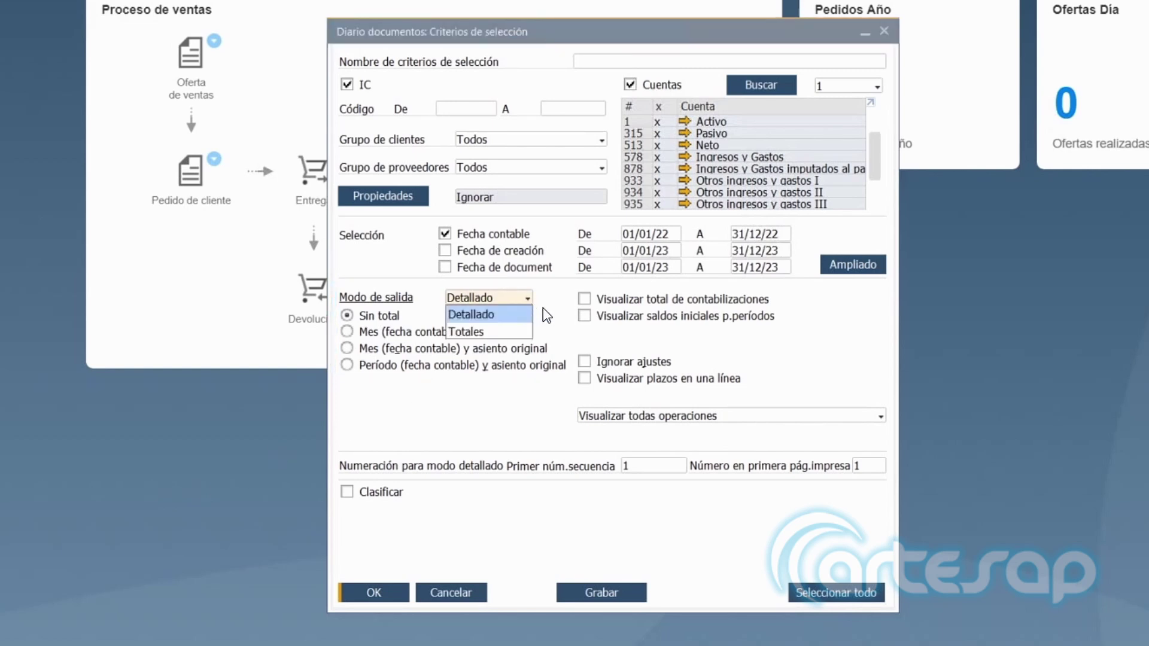
pyautogui.click(521, 314)
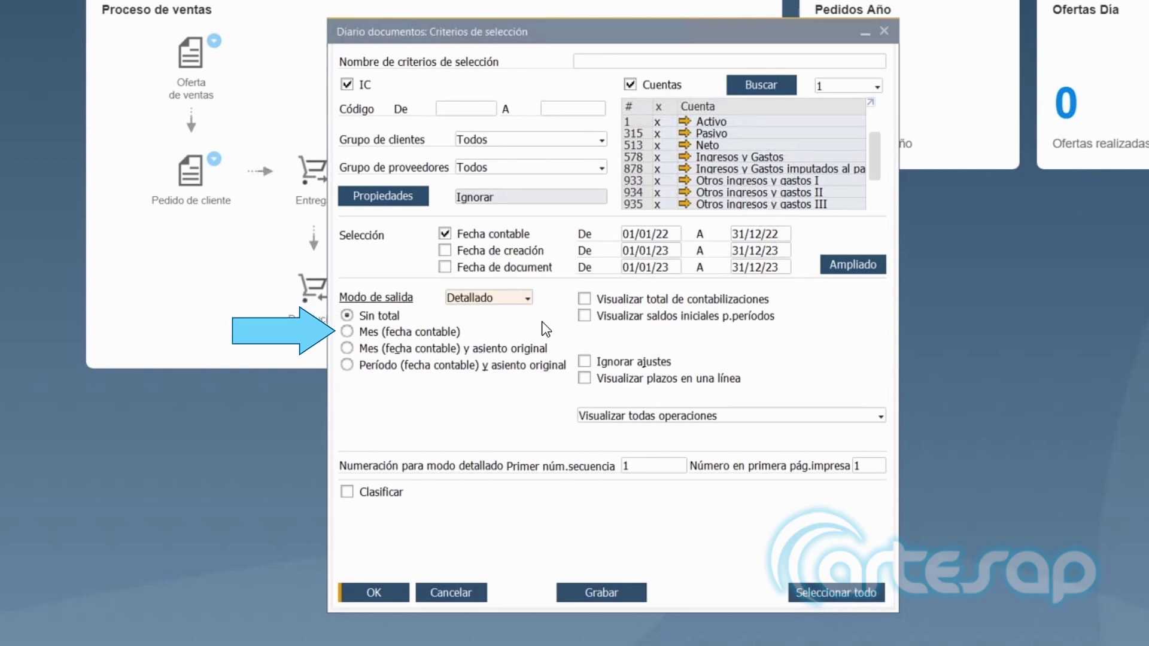
pyautogui.click(446, 333)
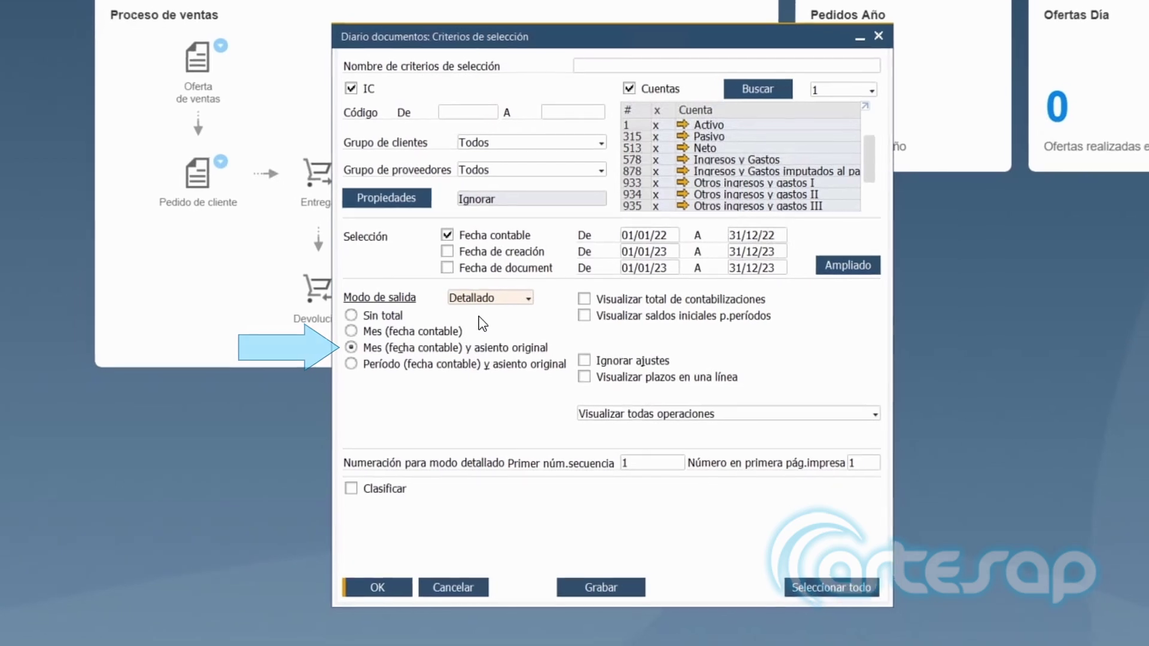
pyautogui.click(374, 593)
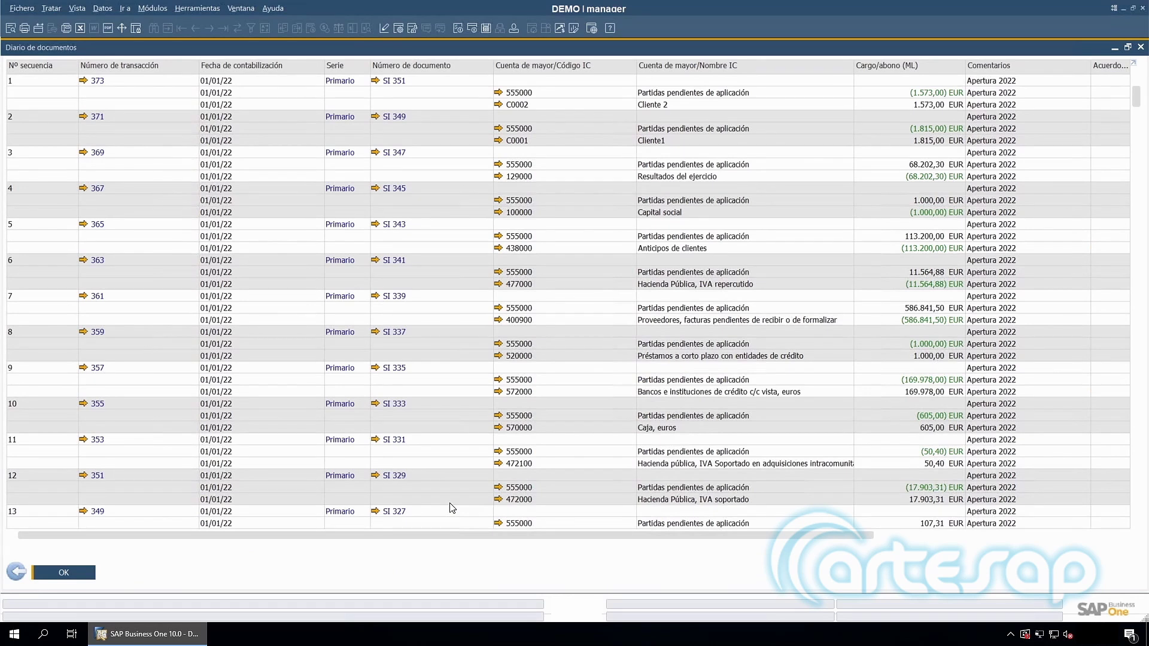
pyautogui.scroll(-18, 451, 508)
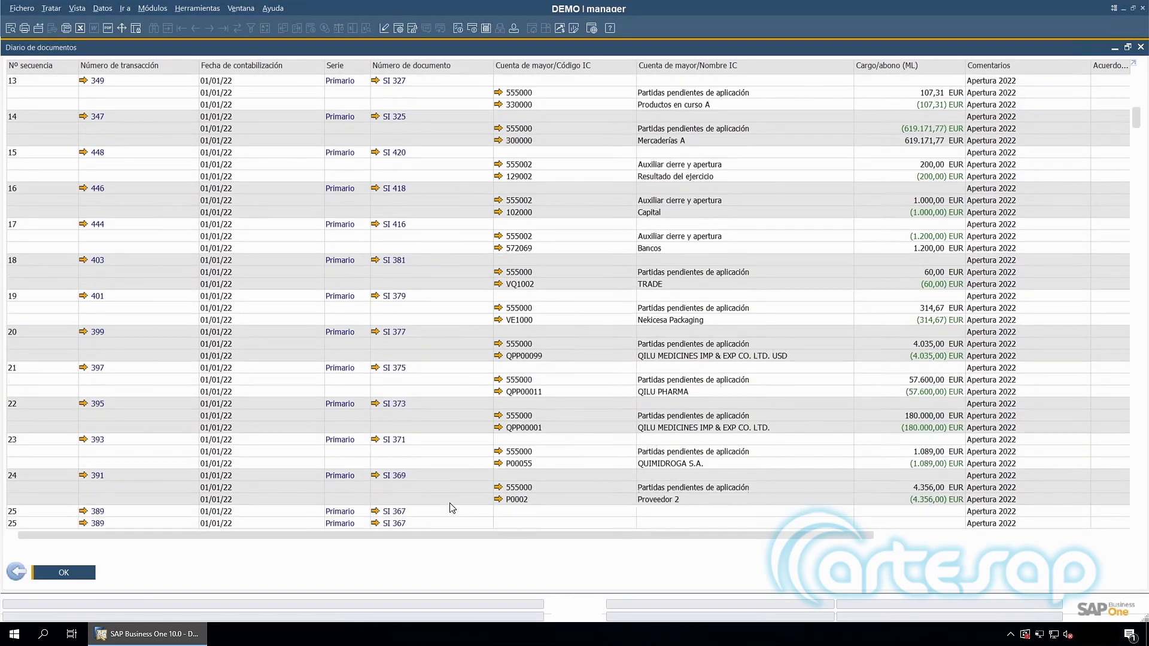
pyautogui.scroll(-12, 452, 507)
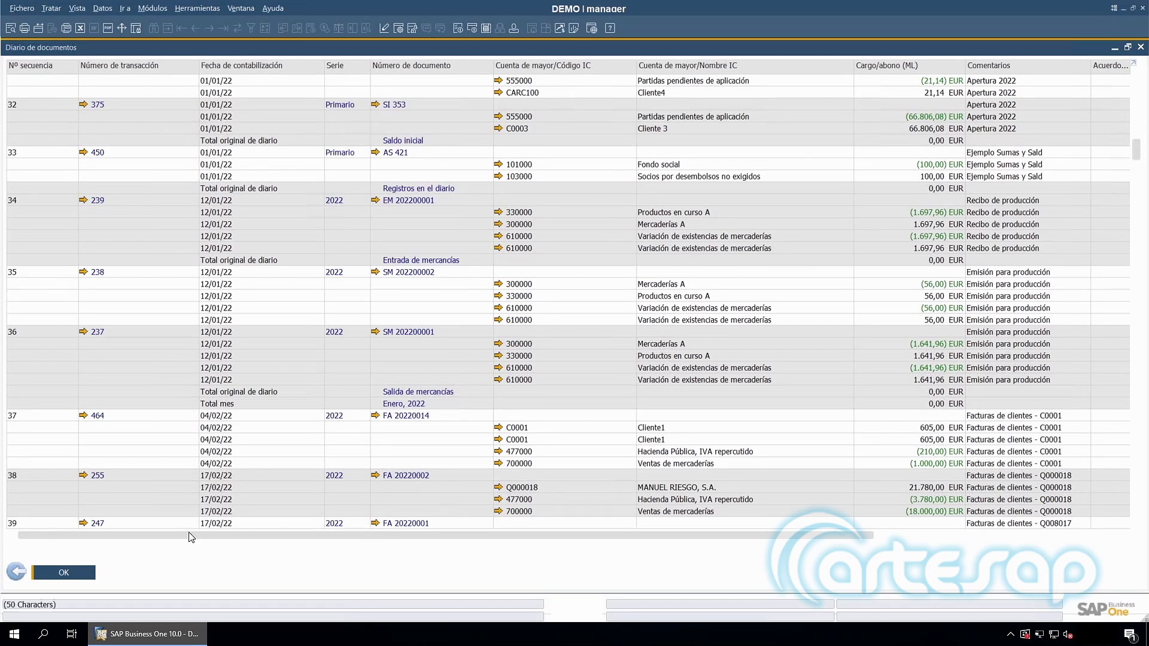
# Return to the selection criteria, set Modo de salida to Totales by Mes (fecha contable), and run the journal.
pyautogui.click(16, 571)
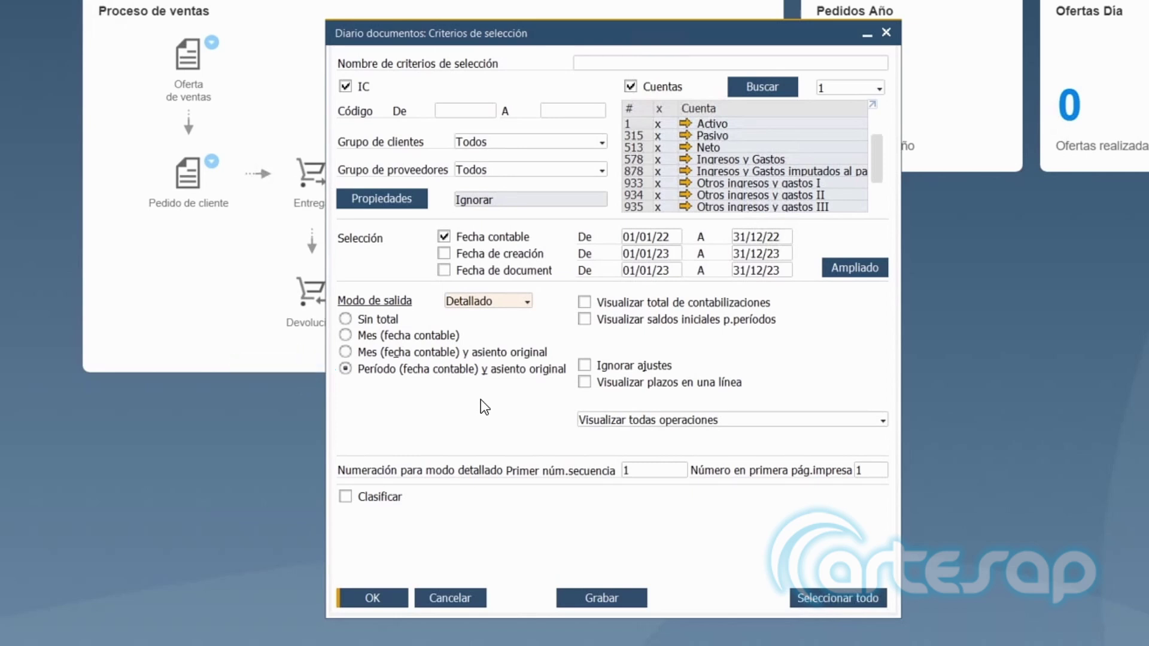
pyautogui.click(509, 301)
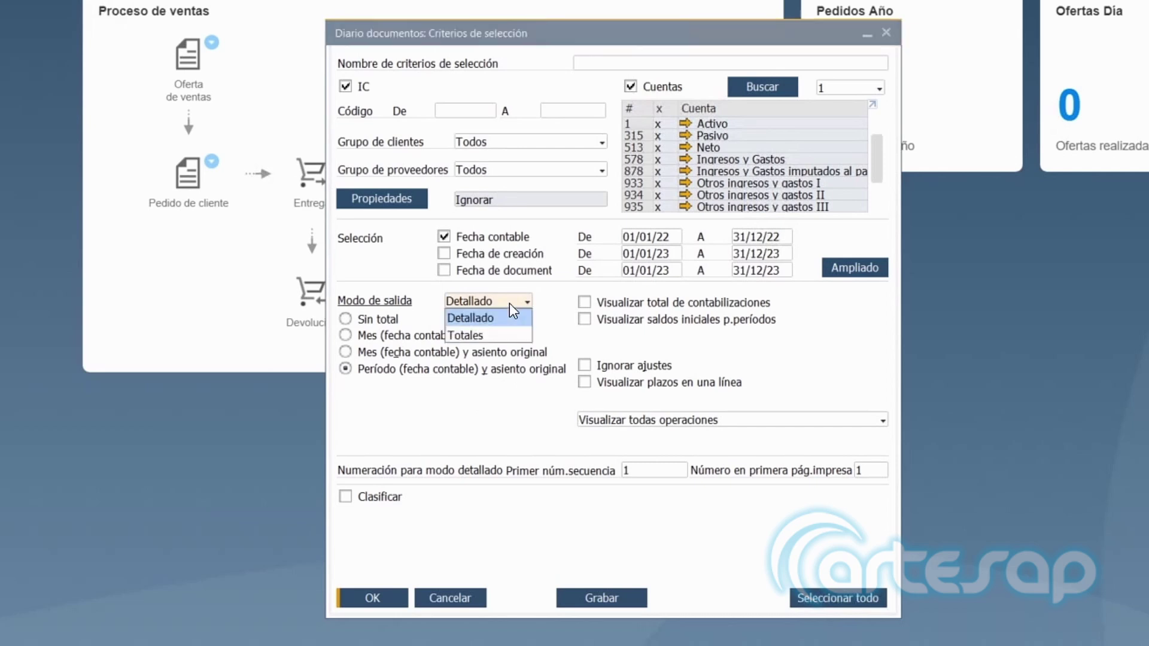
pyautogui.click(505, 337)
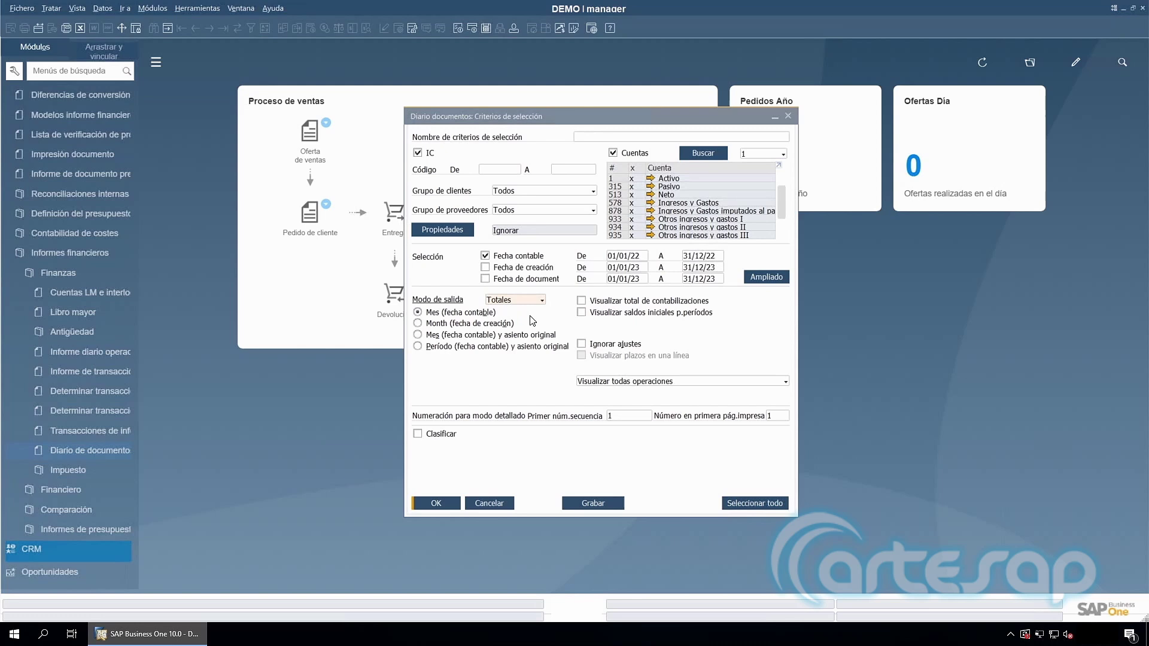
pyautogui.click(448, 506)
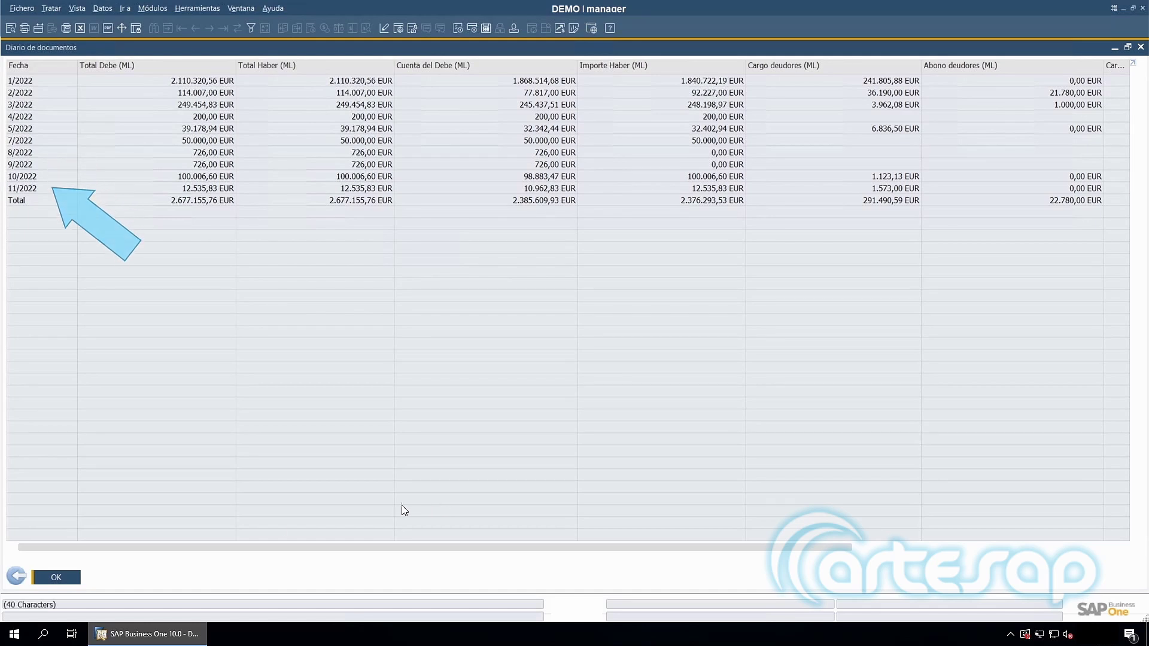
# Return to the selection criteria, group the totals by Mes (fecha contable) y asiento original, and run the journal.
pyautogui.click(55, 576)
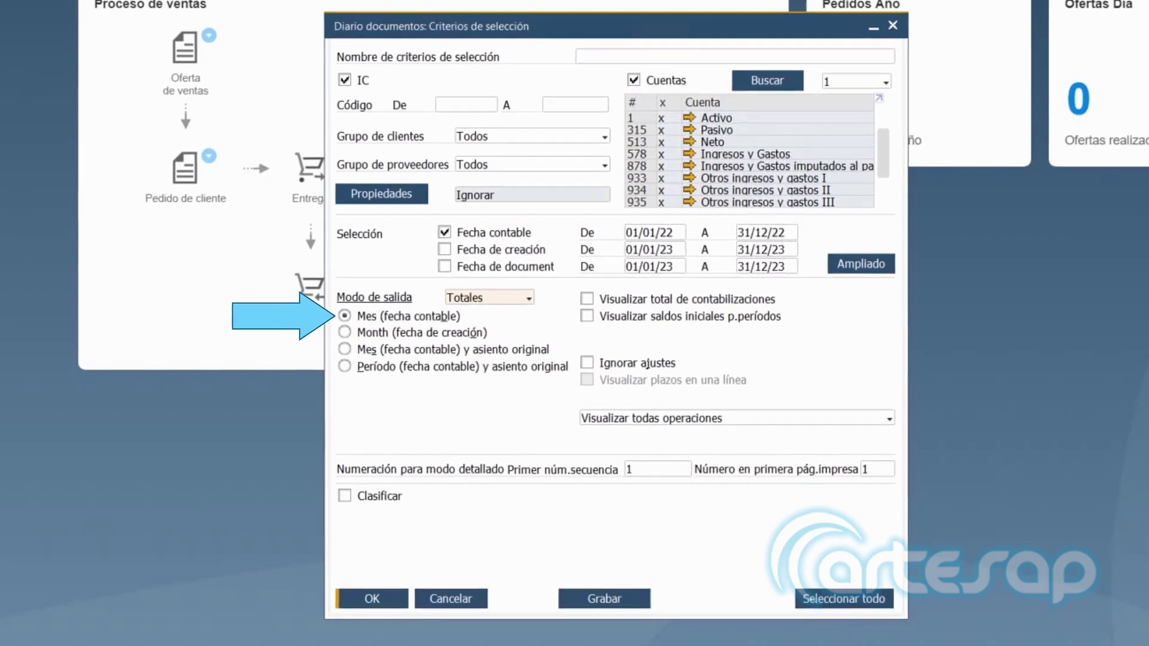
pyautogui.click(498, 334)
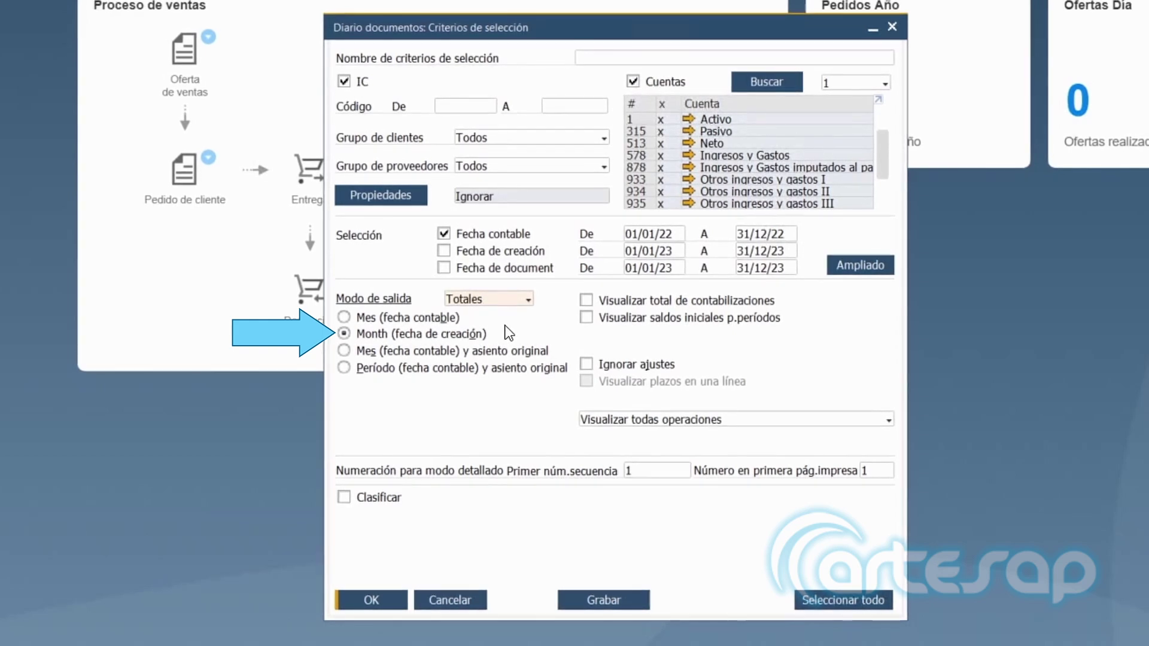
pyautogui.click(511, 349)
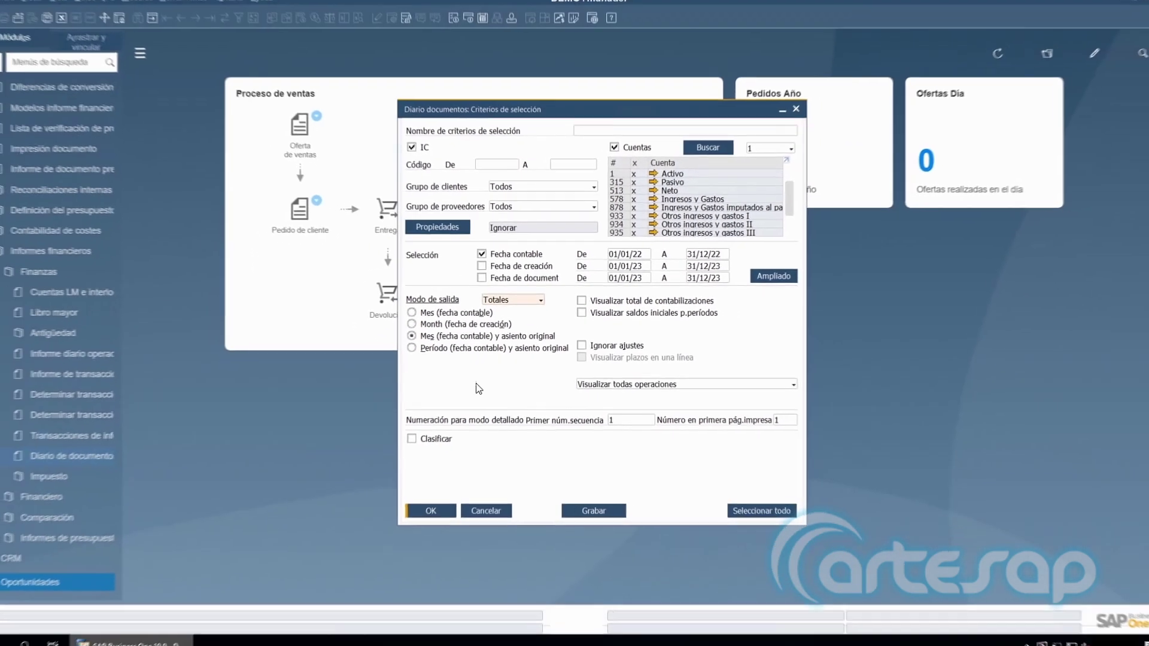
pyautogui.click(445, 507)
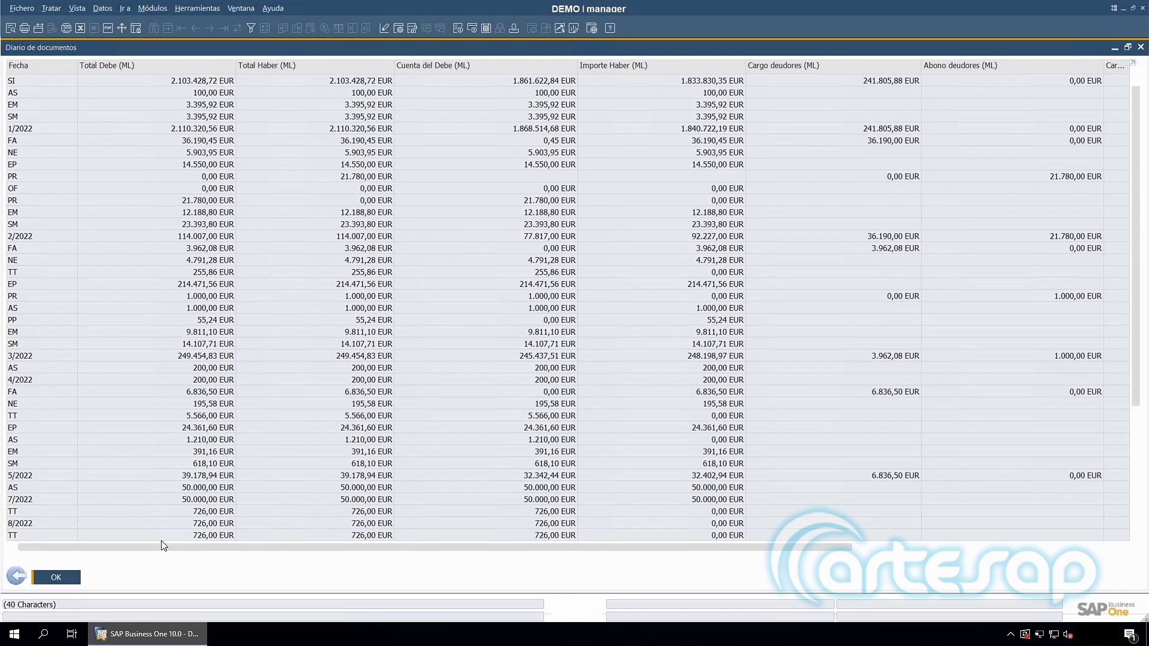
# Return to the selection criteria, group the totals by Período (fecha contable) y asiento original, and review the transaction display options, keeping Visualizar todas operaciones.
pyautogui.click(17, 576)
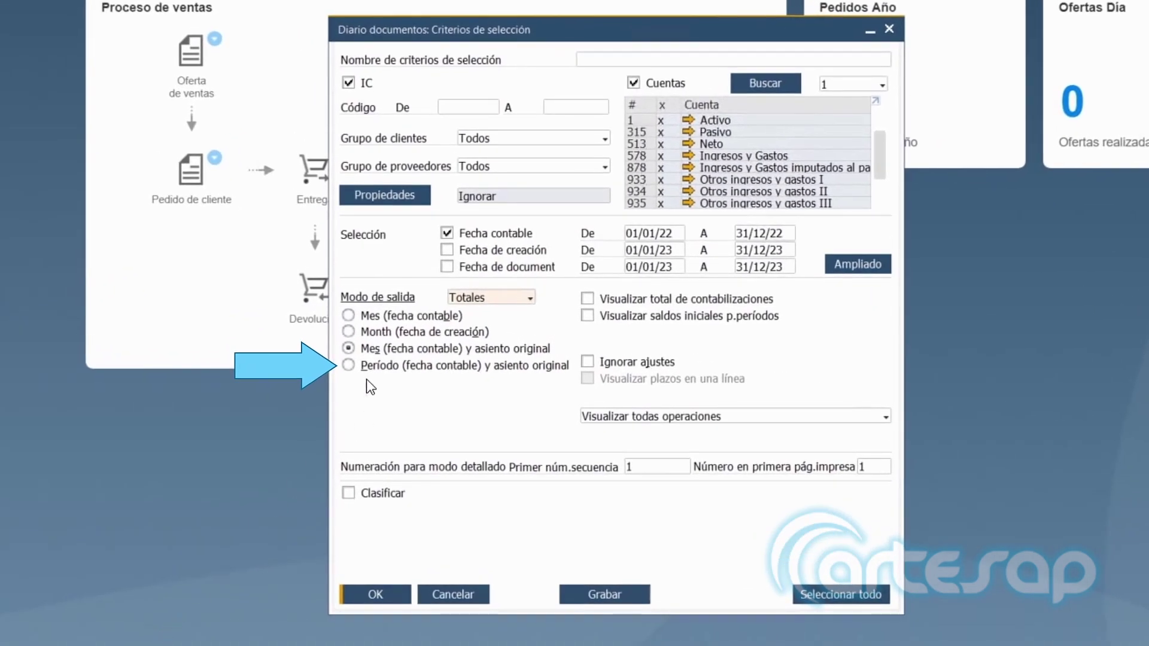
pyautogui.click(349, 366)
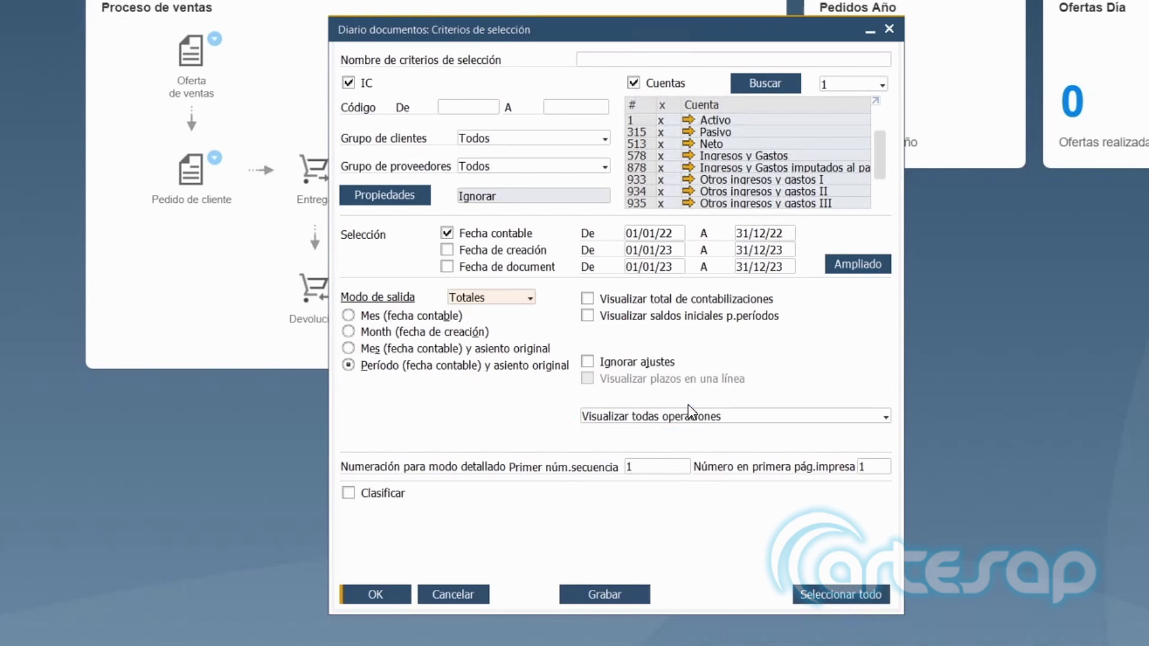
pyautogui.click(755, 418)
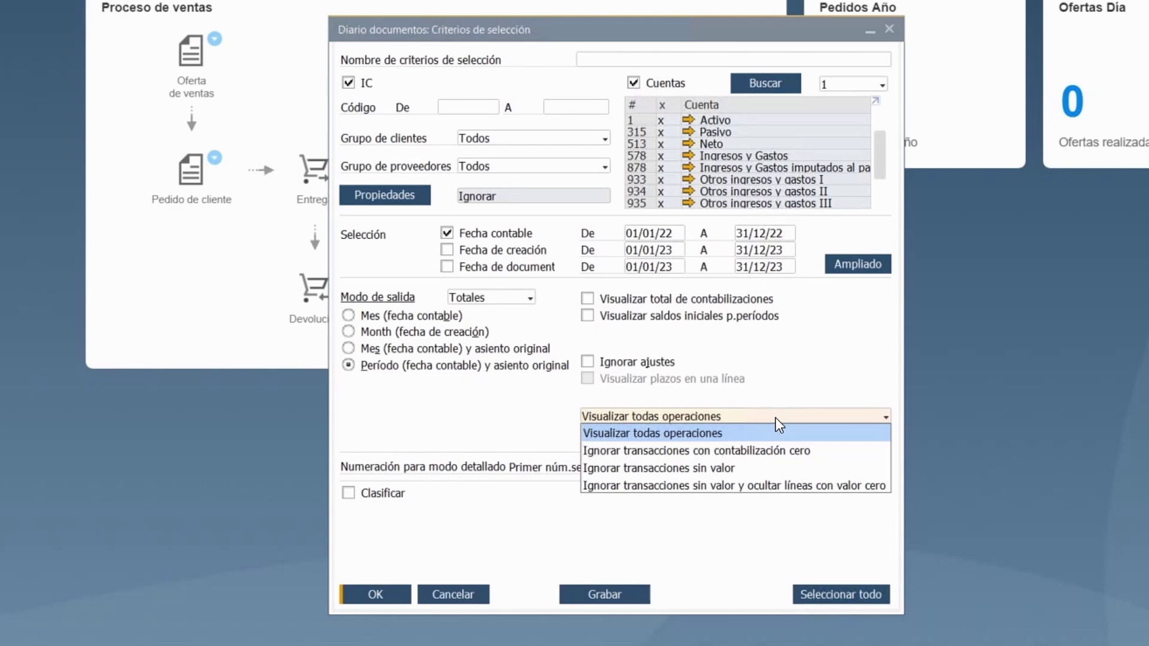
pyautogui.click(765, 424)
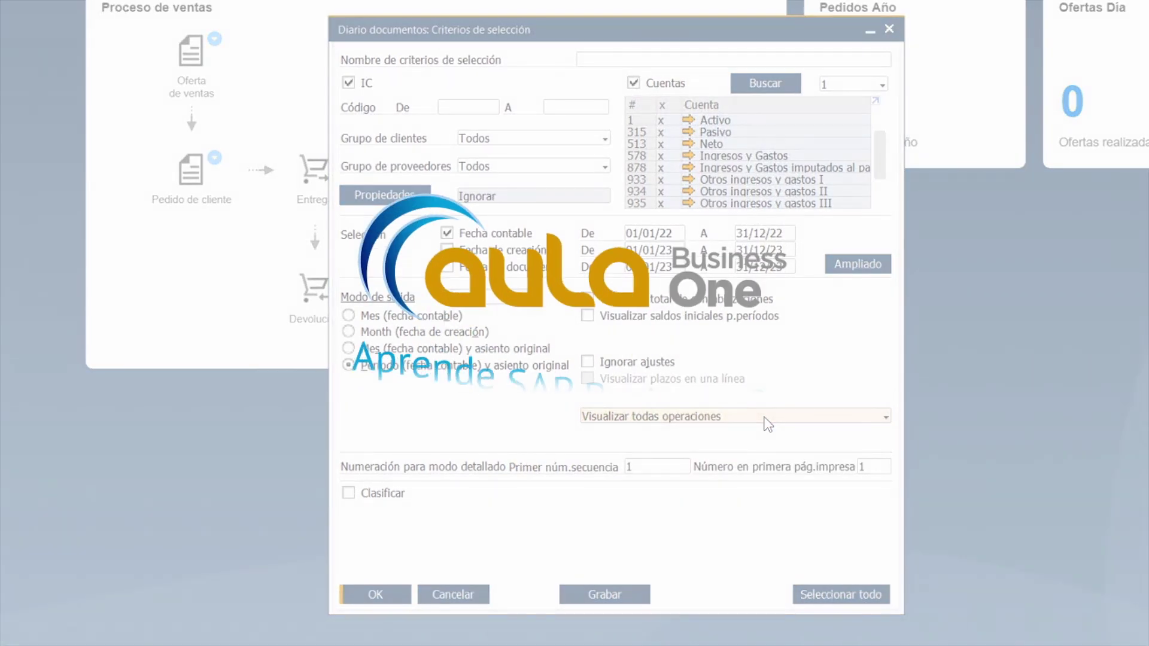